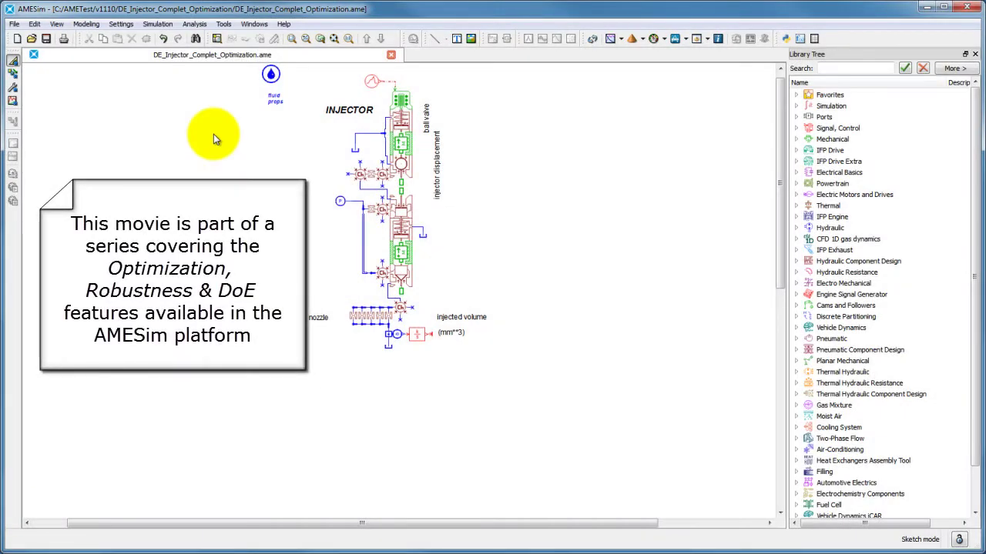
Step: Switch the DE_Injector_Complet_Optimization model from Sketch mode to Simulation mode
click(12, 101)
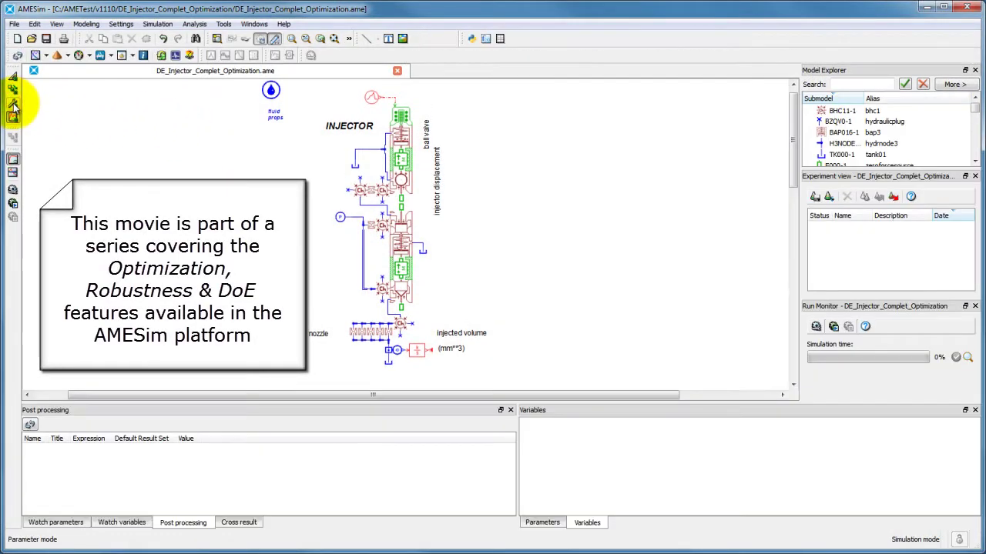
Step: Accept the default run parameters and run the injector simulation
click(12, 189)
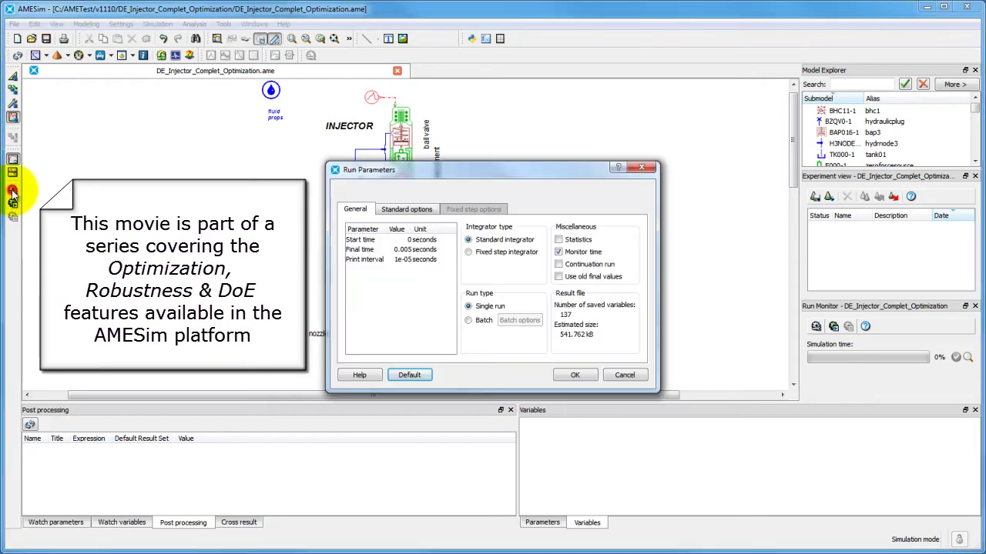
click(566, 378)
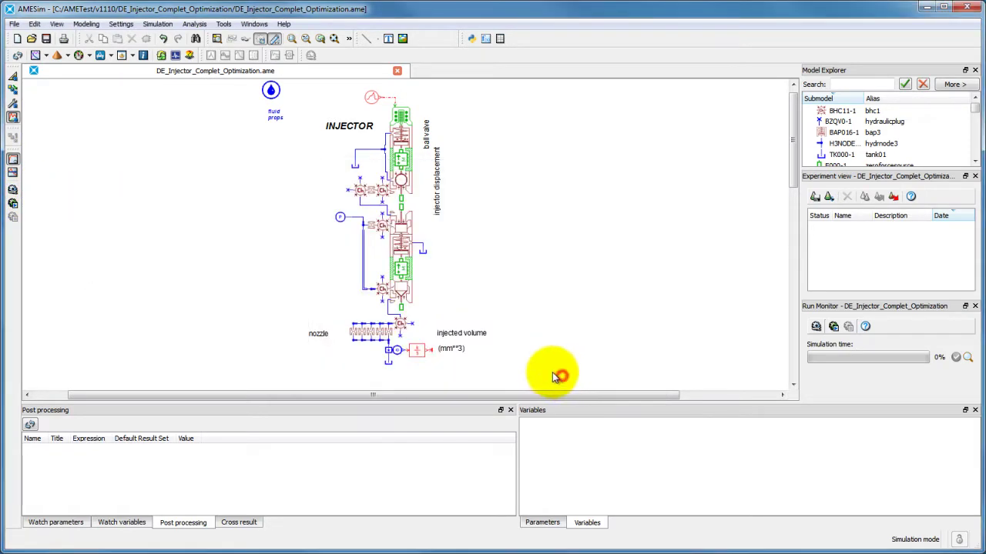
click(12, 201)
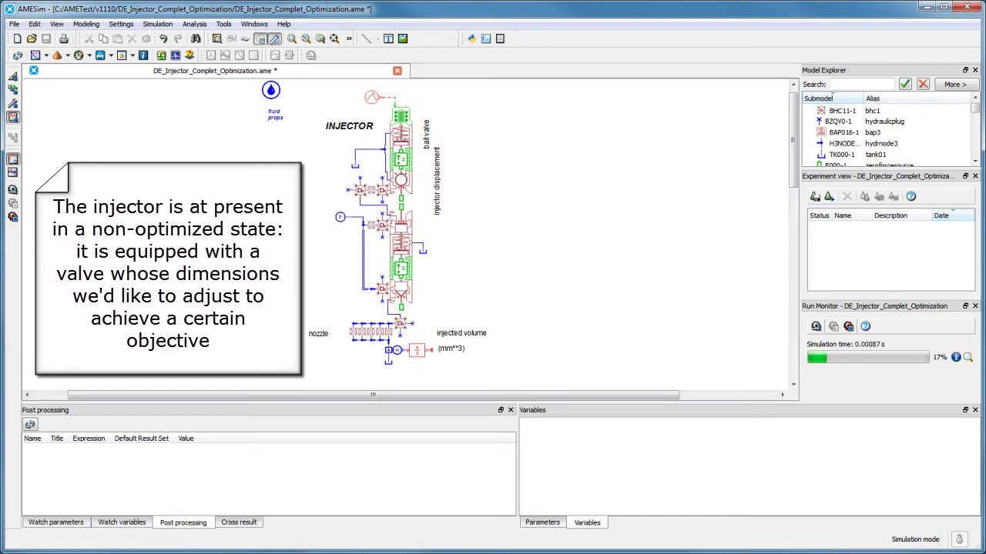
Step: Plot the integrator's injected volume output, zoom on its 37.7337 plateau, then close the plot
click(420, 355)
click(576, 454)
drag(576, 454, 566, 223)
drag(722, 246, 637, 95)
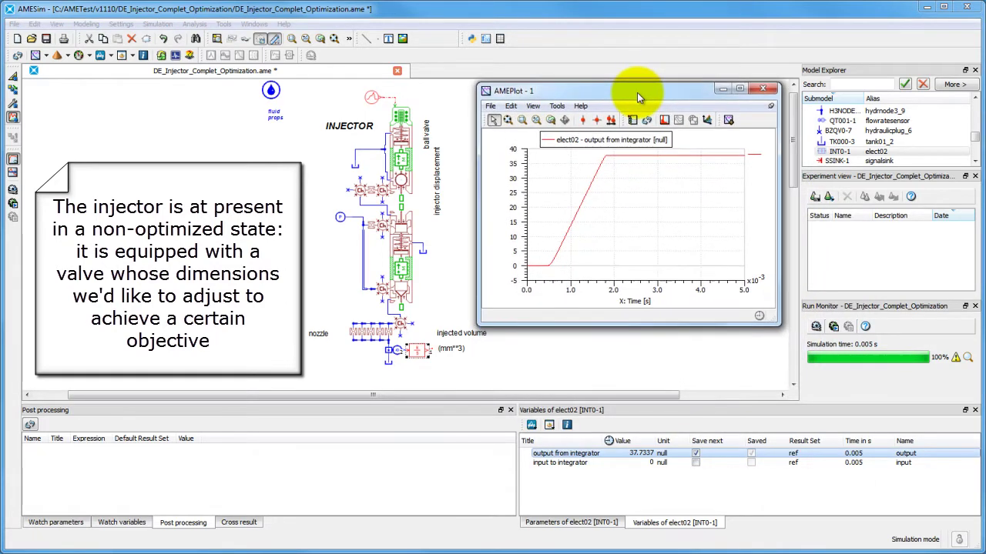
click(522, 122)
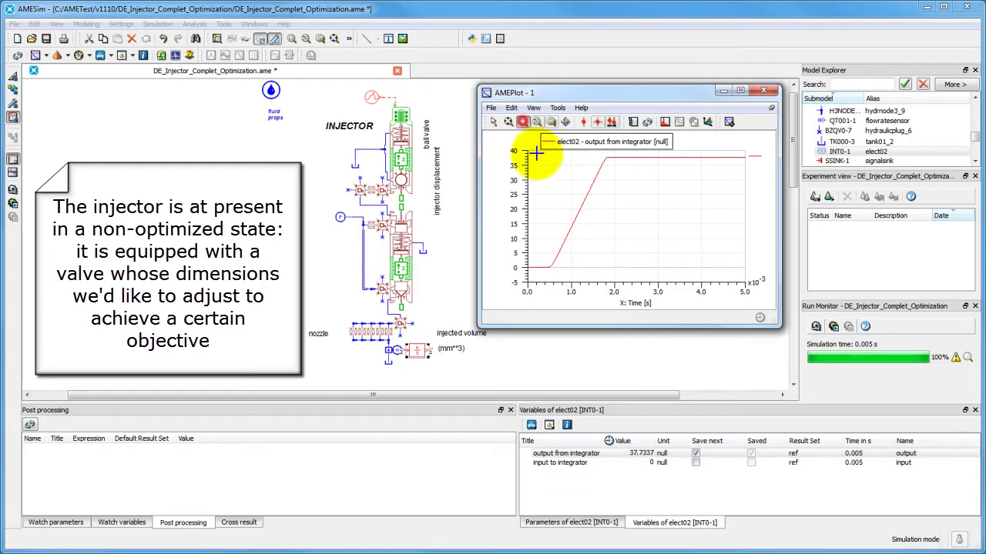
drag(749, 200, 498, 126)
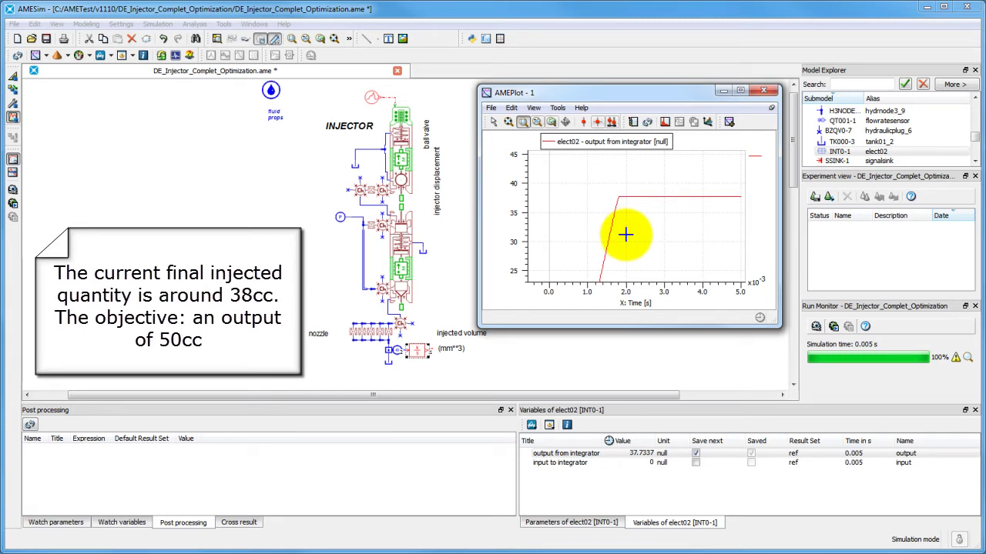
click(765, 93)
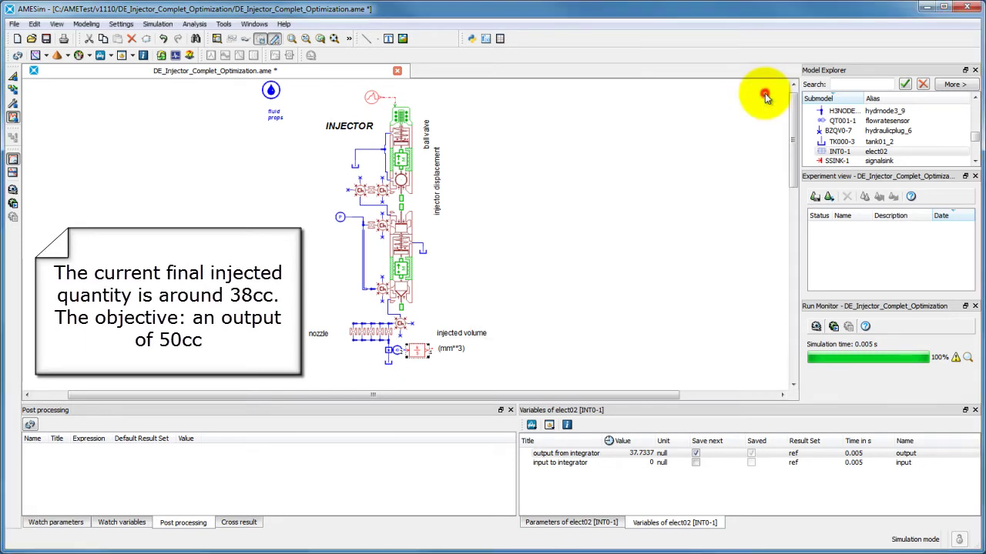
Step: Open Export Parameters Setup showing holeDiam and popetDiam inputs, and narrow its title column
click(700, 152)
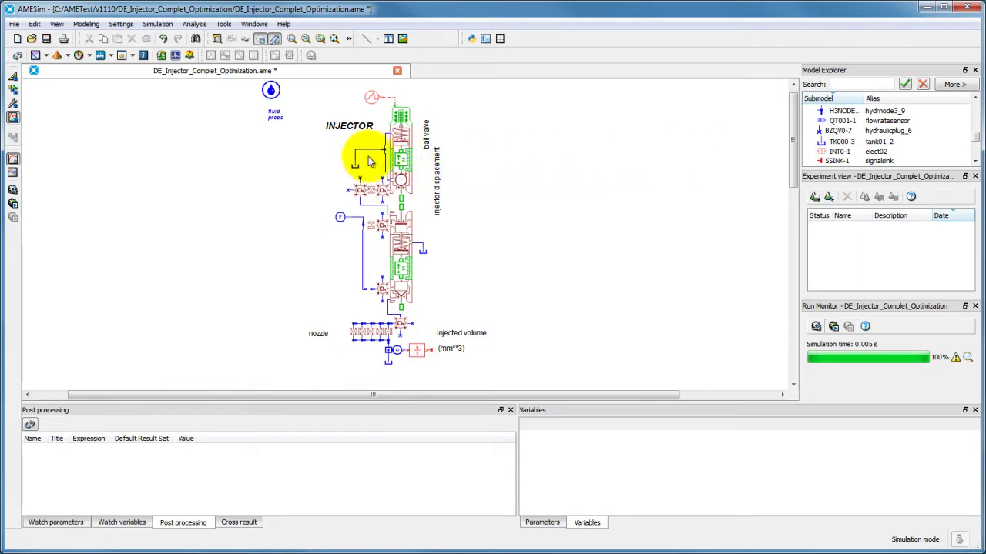
click(121, 24)
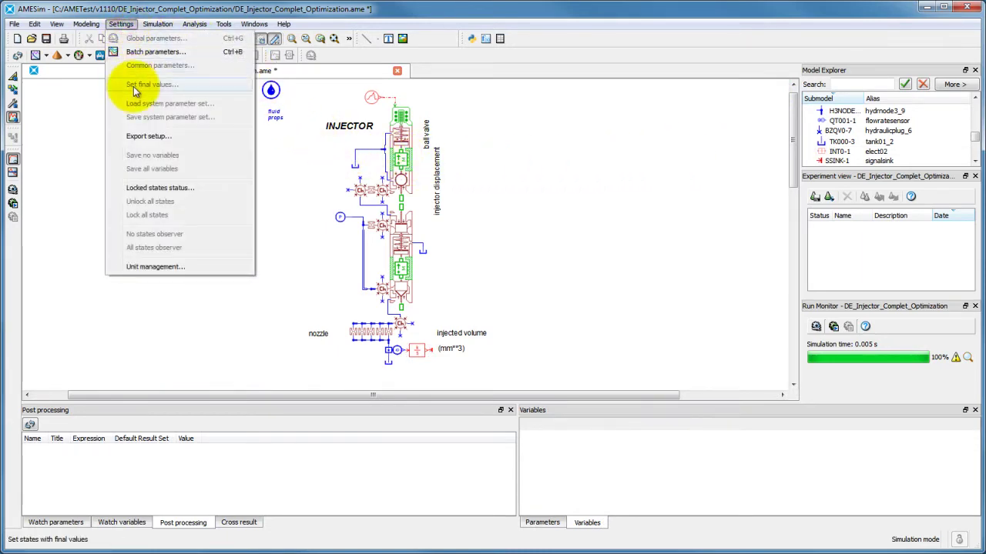
click(139, 136)
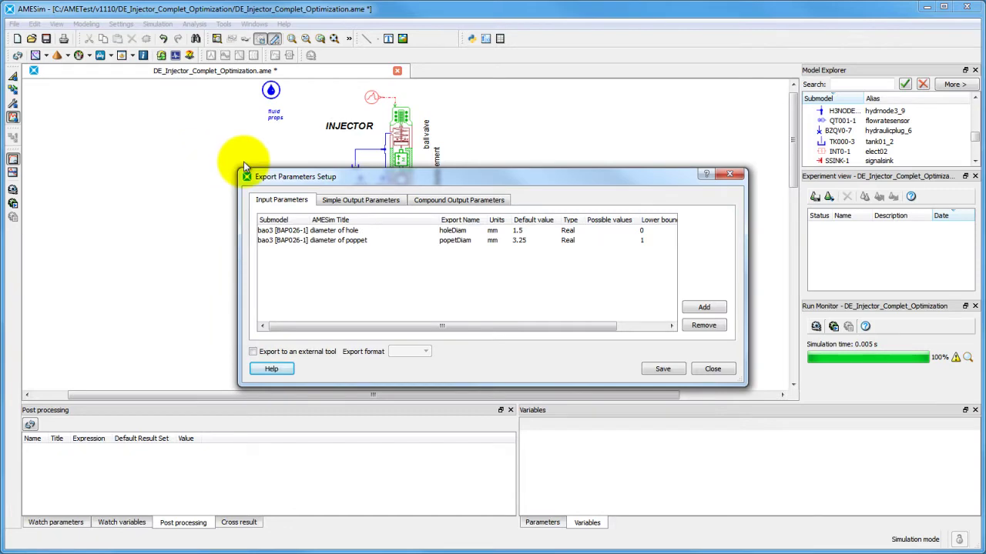
drag(612, 179, 818, 72)
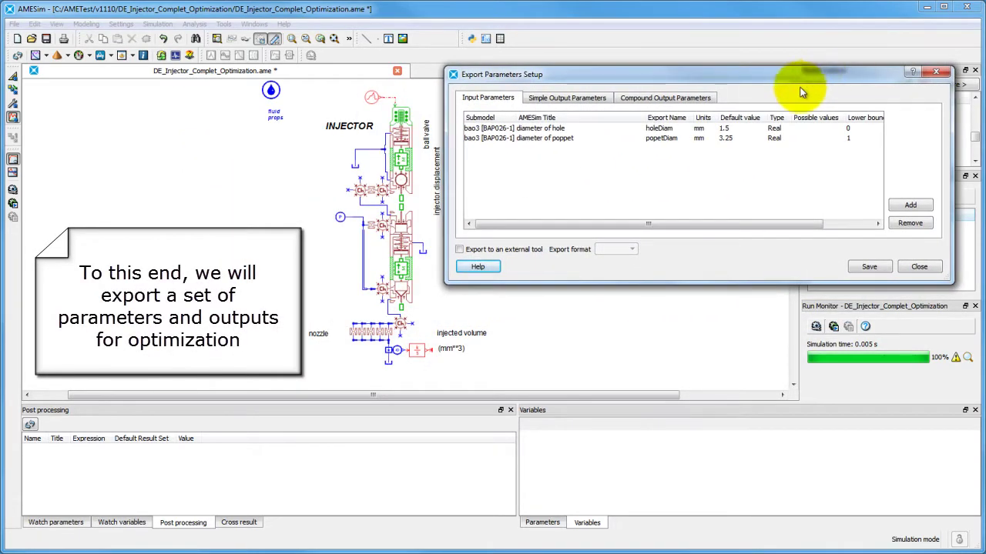
drag(643, 115, 574, 116)
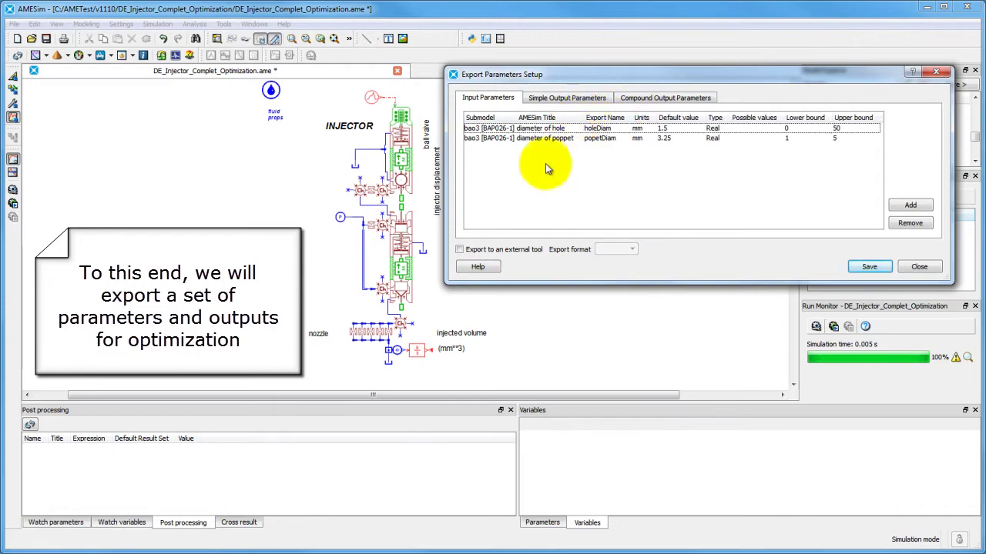
Step: Add signal03's stage 2 duration and bao3's poppet half angle as exported inputs
click(374, 96)
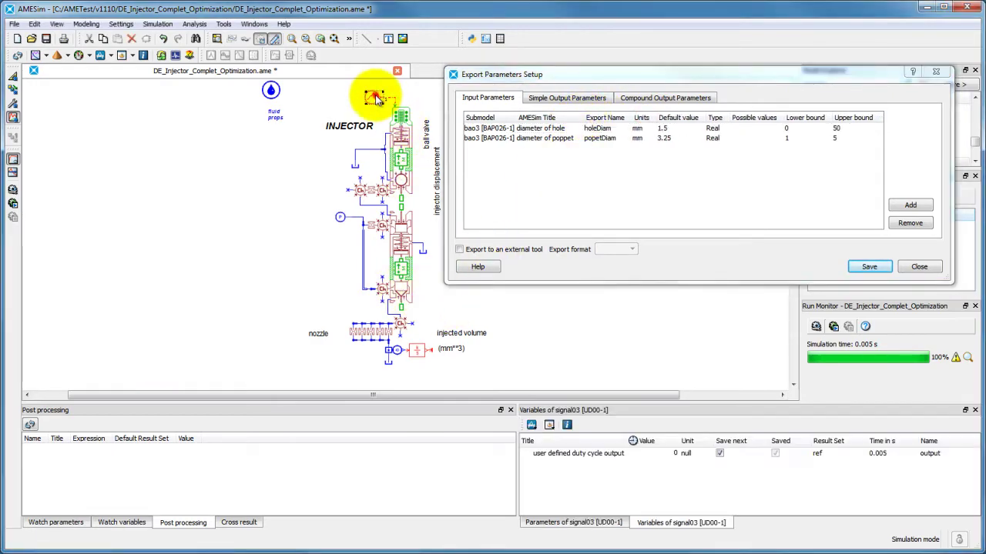
click(549, 522)
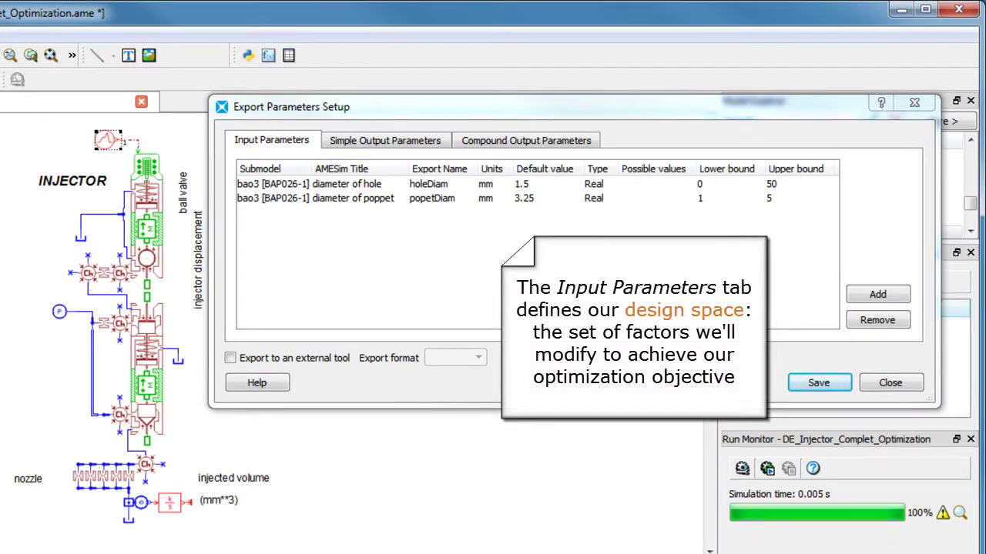
drag(405, 431, 352, 286)
click(151, 418)
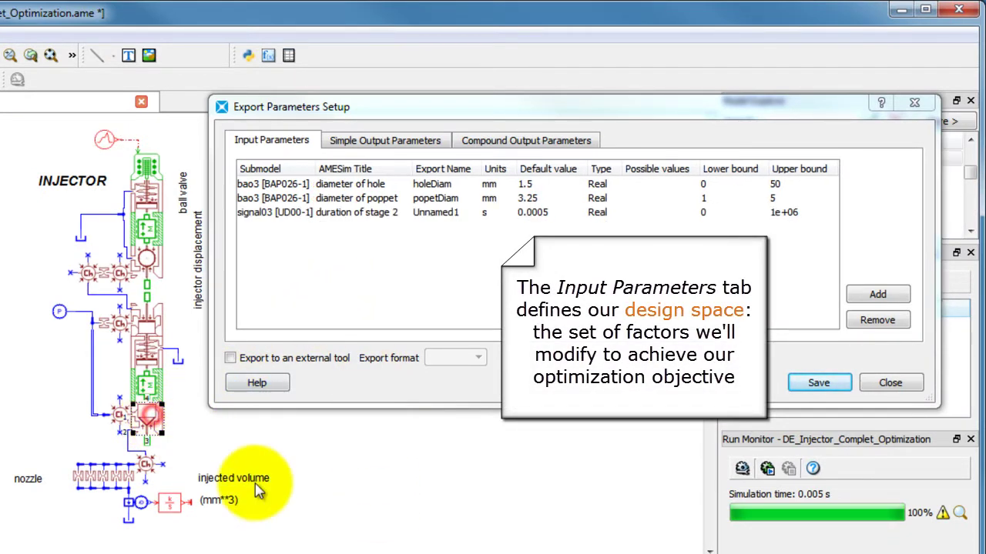
drag(346, 551, 325, 264)
Step: Name the new inputs duration and popetHalfAngle, bounding popetHalfAngle from 20 to 40
double_click(434, 211)
text(duration)
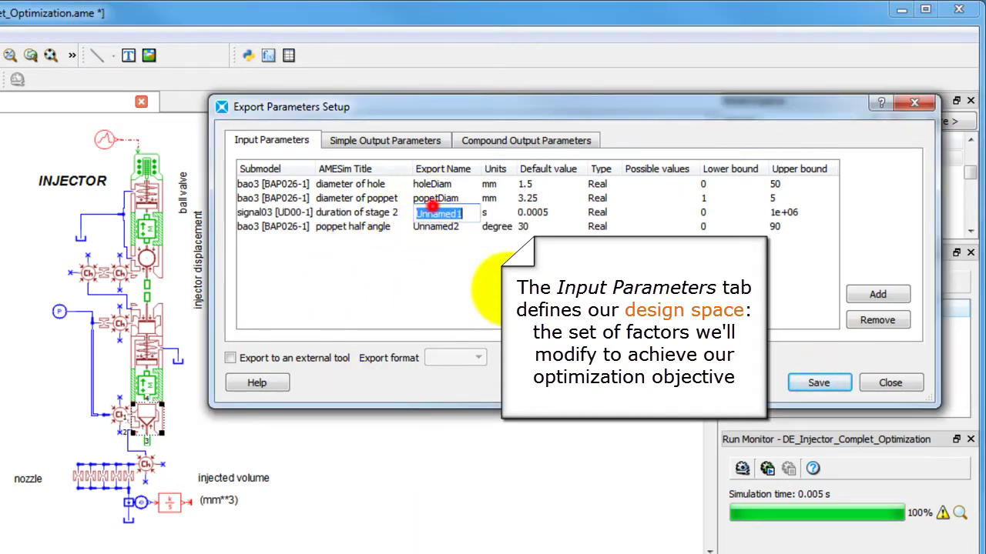
key(Tab)
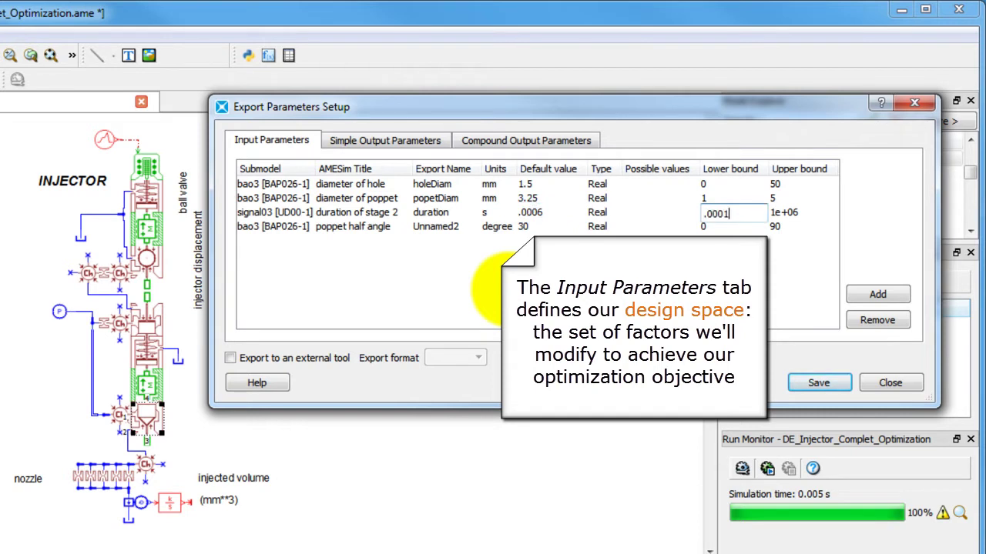
double_click(420, 226)
text(popetHalfAngle)
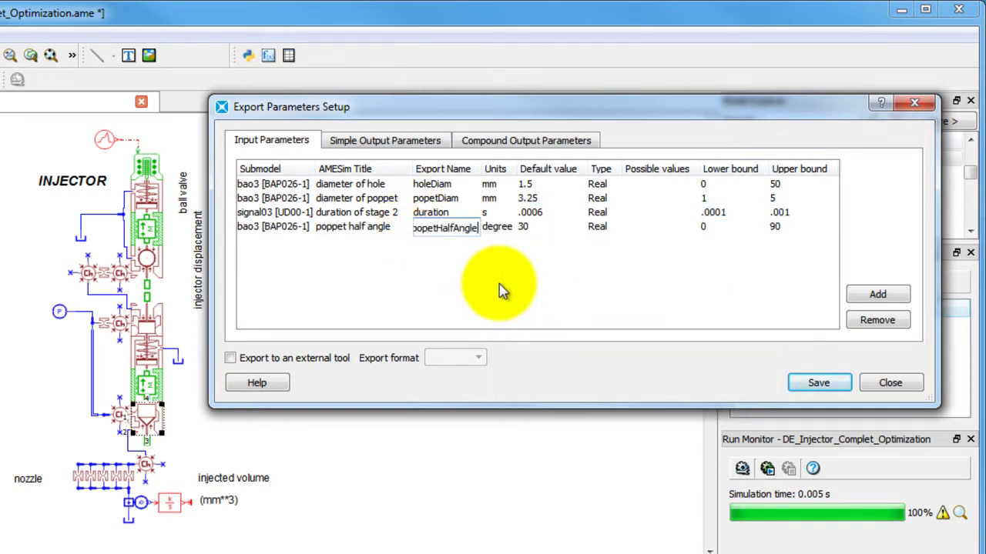
double_click(703, 226)
text(20)
key(Tab)
text(40)
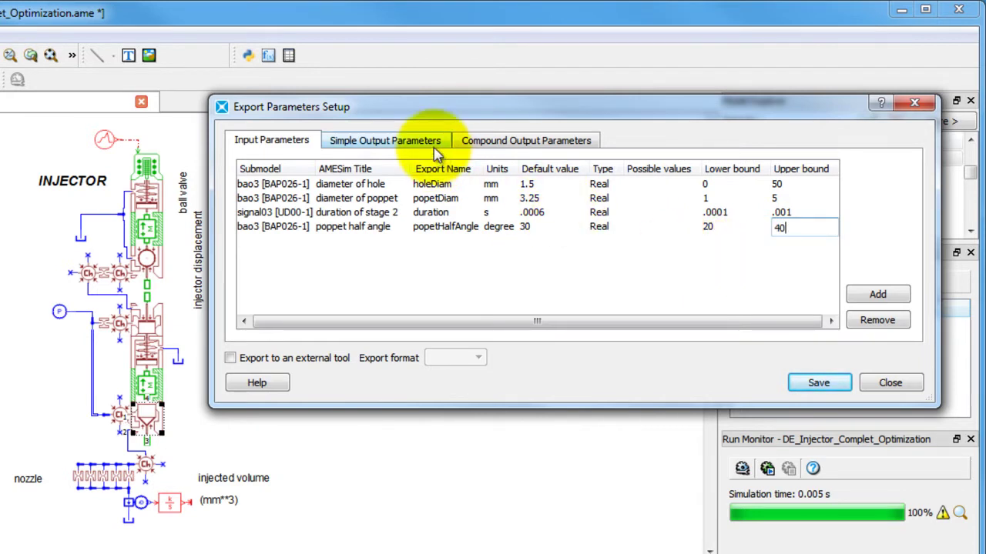
click(389, 140)
Step: Export the integrator's injected volume as an output named InjectedQuantity
click(165, 499)
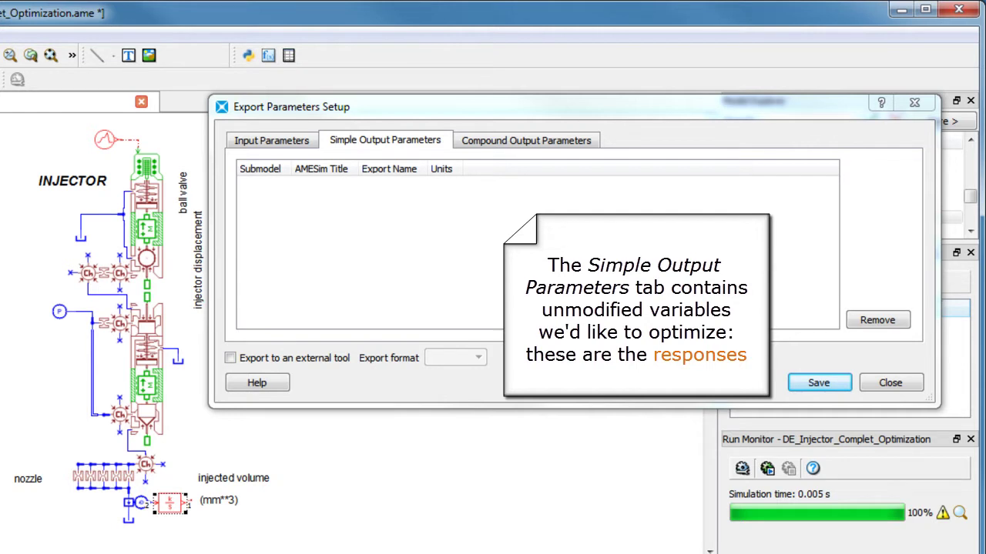
drag(408, 439, 414, 255)
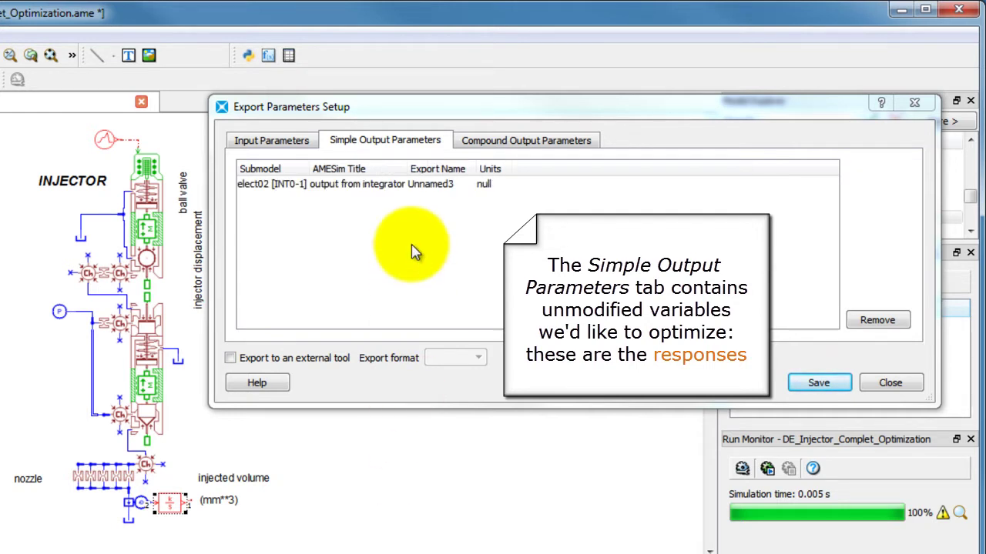
click(433, 185)
click(434, 184)
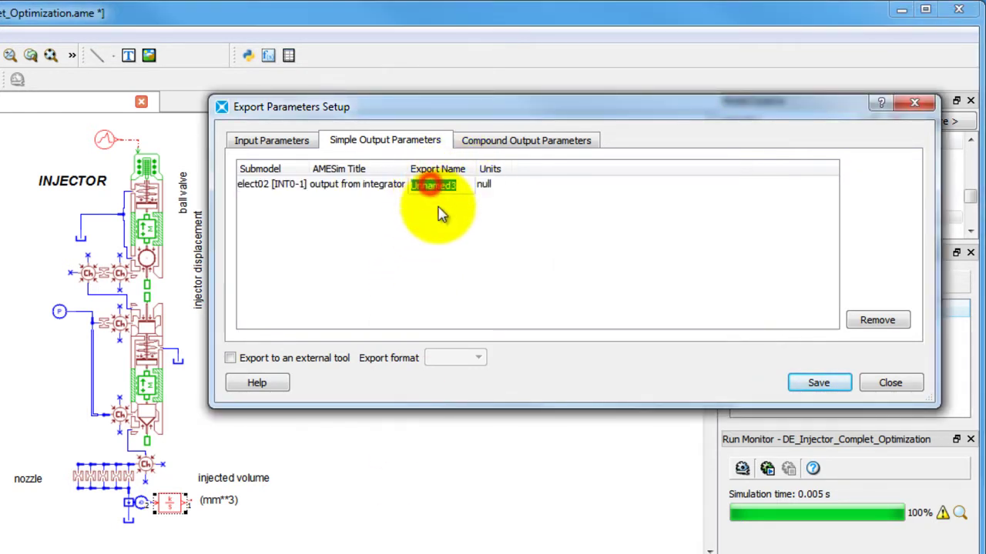
text(InjectedQuantity)
click(441, 214)
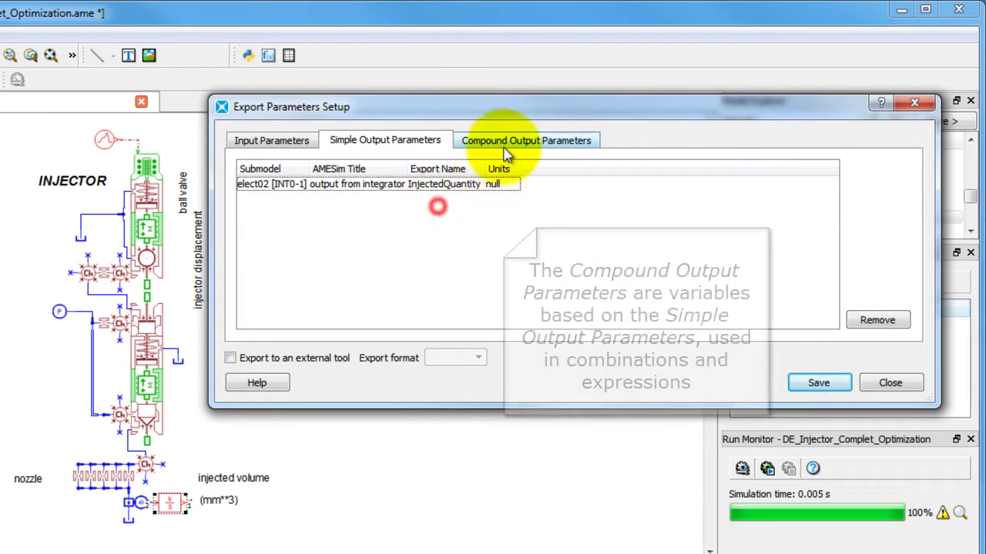
Step: Add compound output myObjective = abs(50-injectedQuantity), then save and close the setup
click(505, 140)
click(875, 297)
double_click(276, 201)
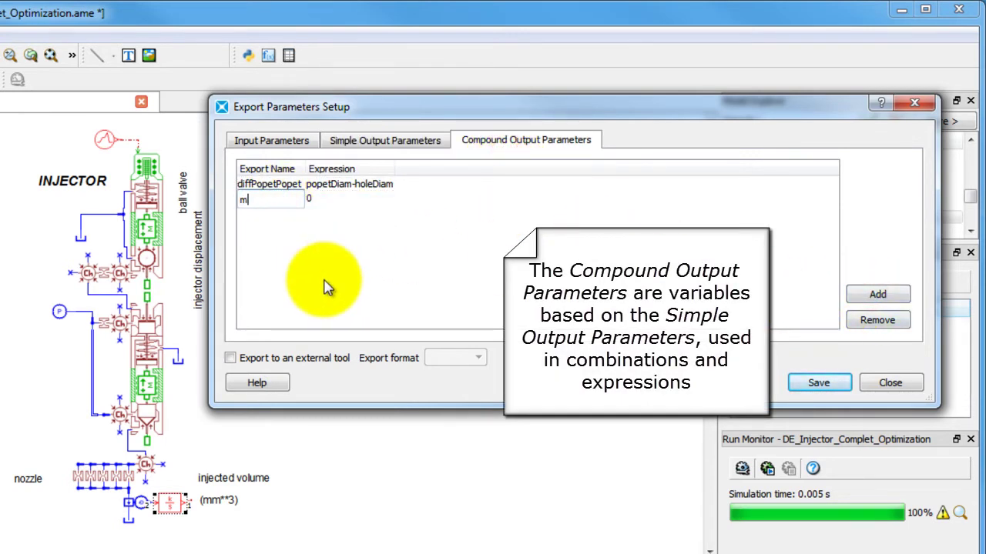
text(myObjective)
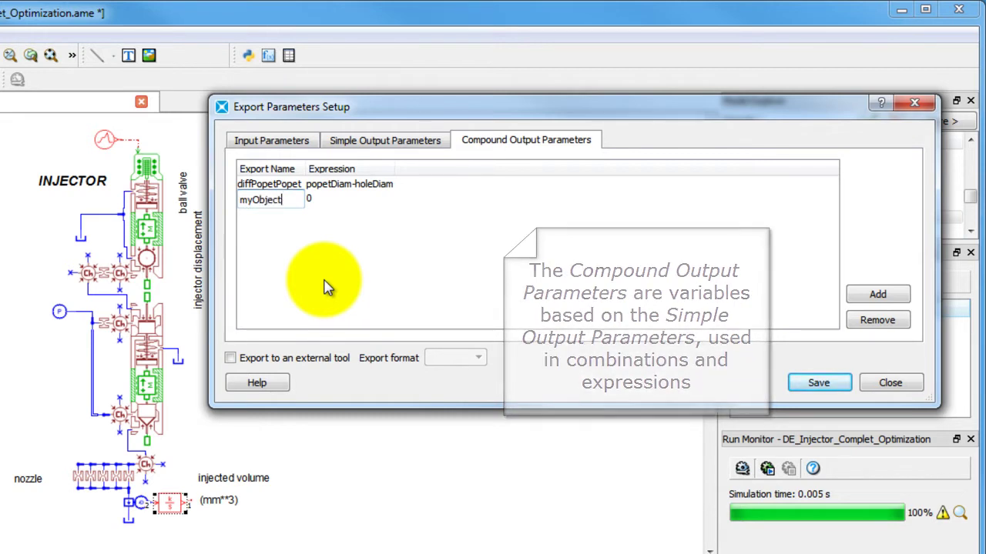
key(Tab)
text(a)
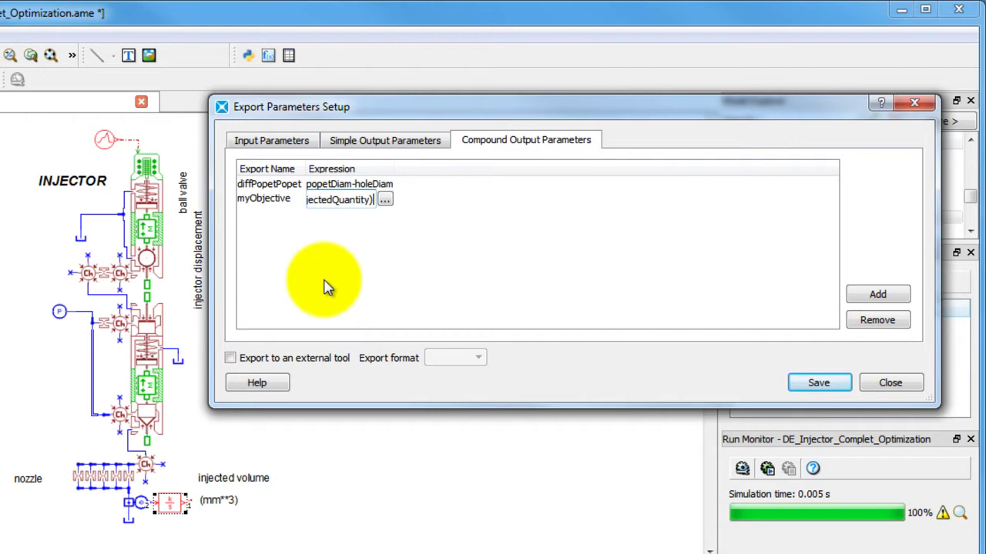
click(386, 291)
click(833, 385)
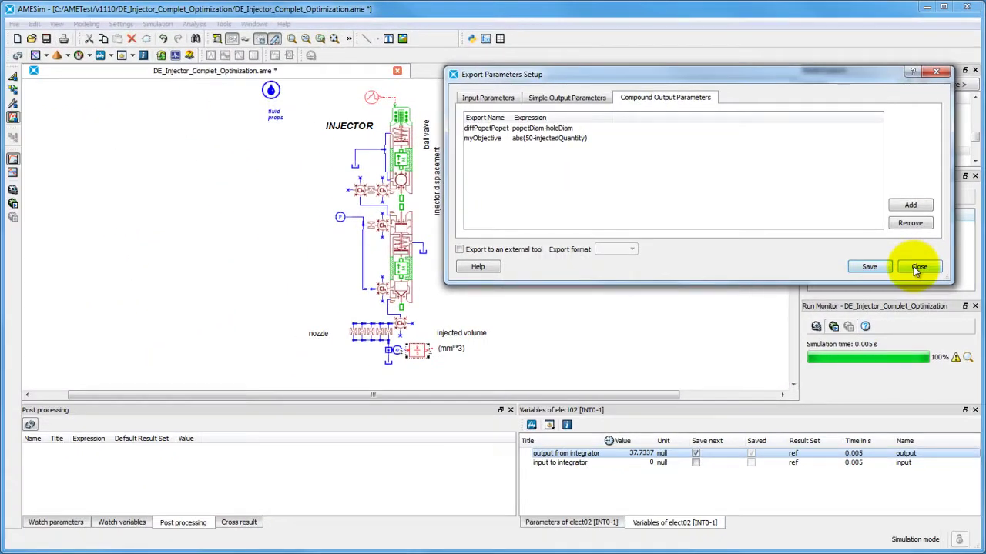
click(890, 383)
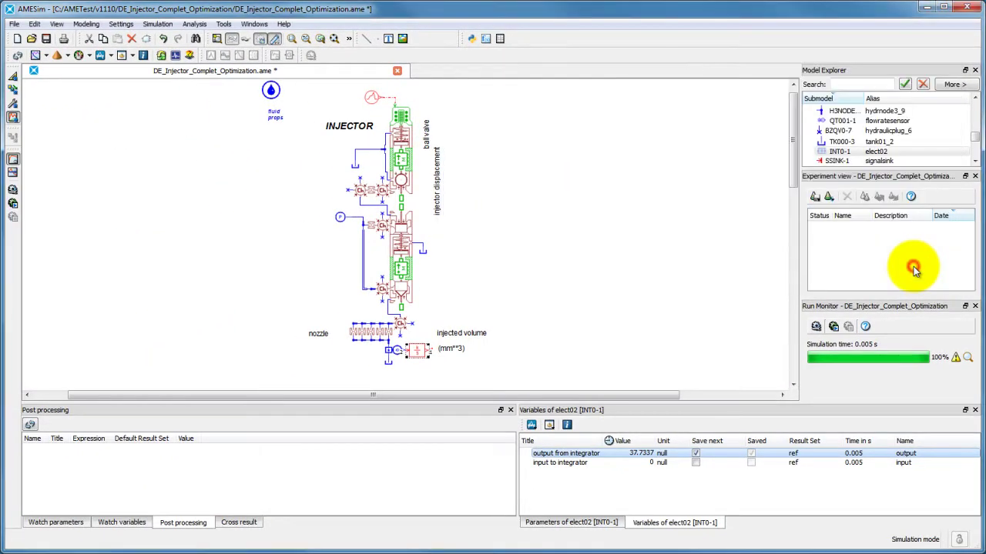
Step: Open the NLPQL1 study in Design Exploration and rename it Injector_NLPQL
click(191, 59)
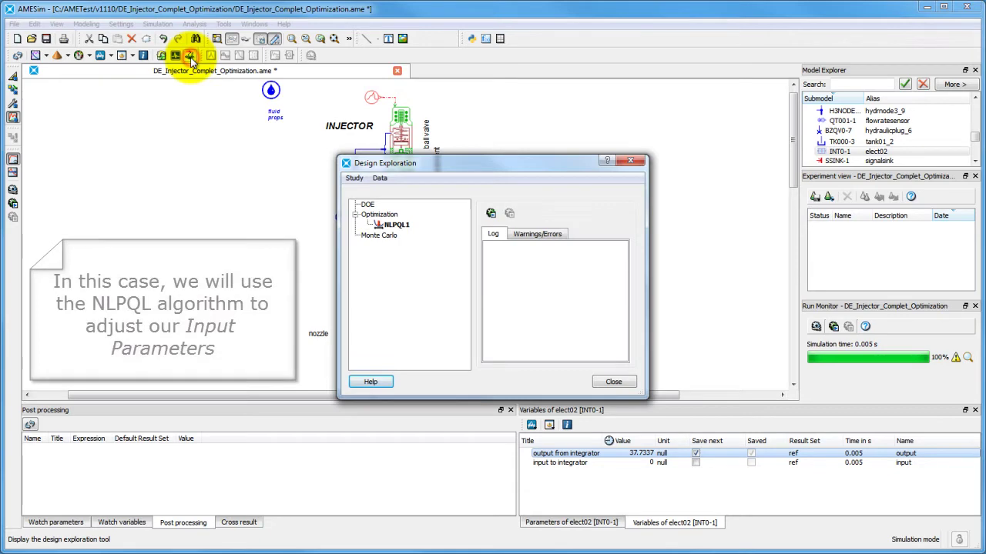
right_click(421, 228)
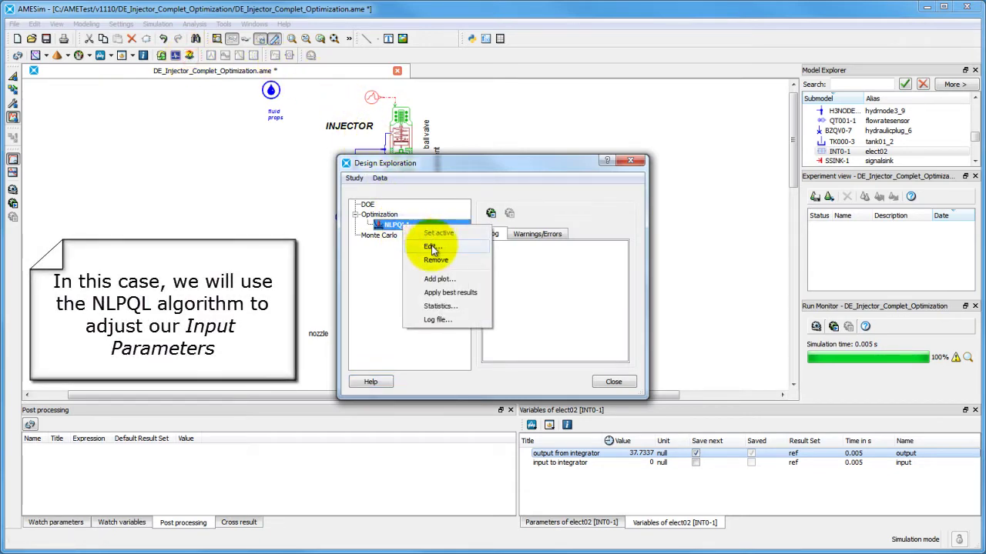
click(432, 246)
drag(541, 101, 725, 75)
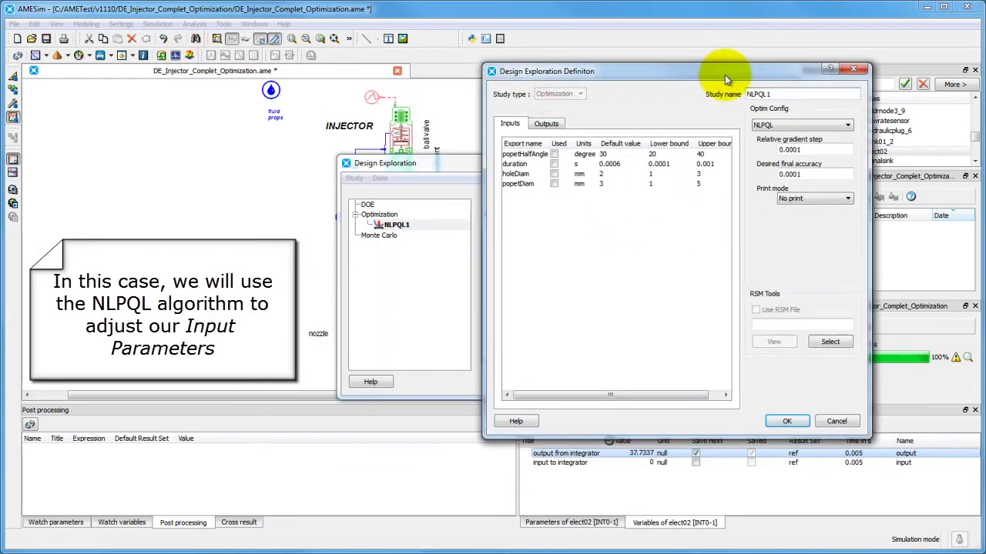
double_click(770, 93)
text(Injector_)
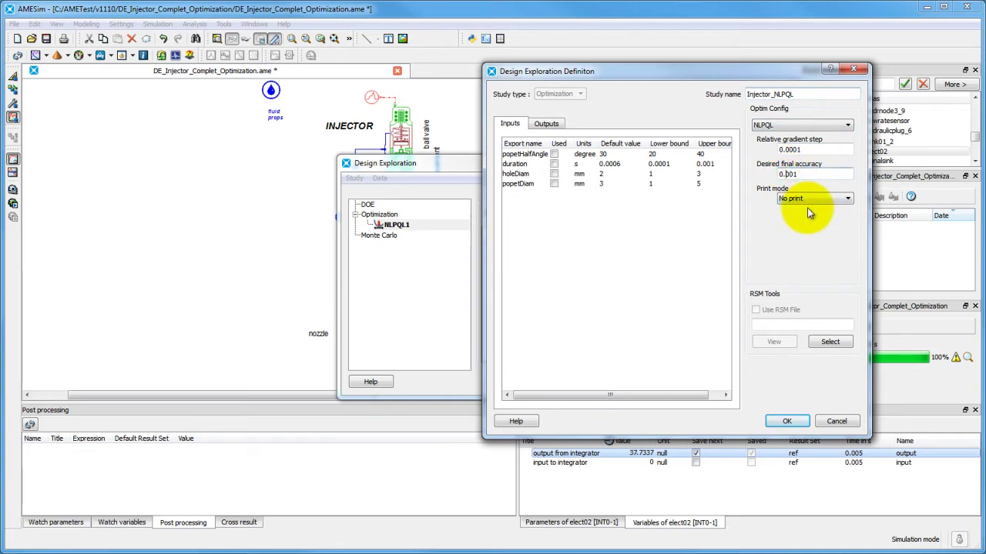
Step: Use popetHalfAngle, duration, holeDiam and popetDiam as study inputs
click(554, 154)
click(553, 164)
click(554, 173)
click(554, 183)
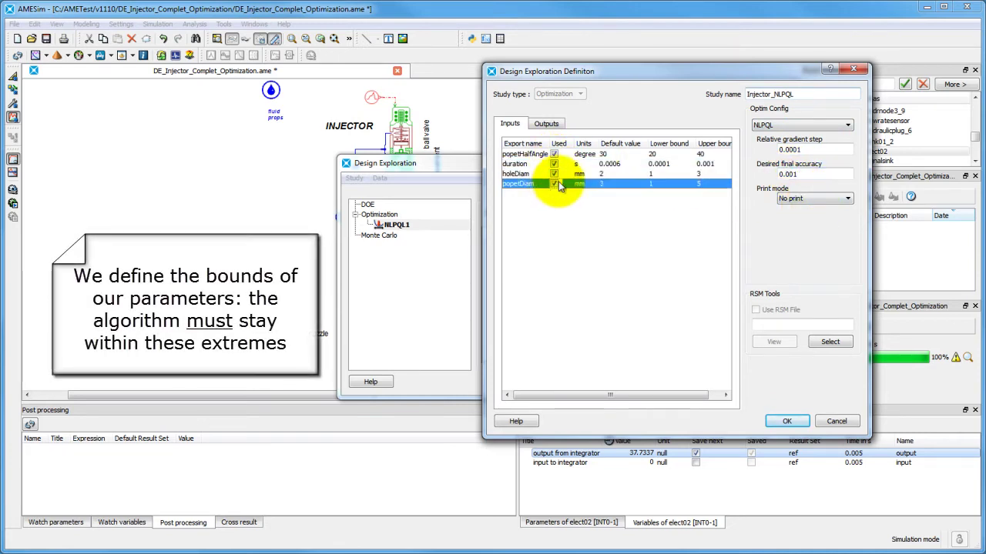
Step: Set holeDiam default 1.5 and popetDiam default 3.25, with their optimization bounds
double_click(624, 174)
text(1.5)
key(Tab)
key(Tab)
text(2)
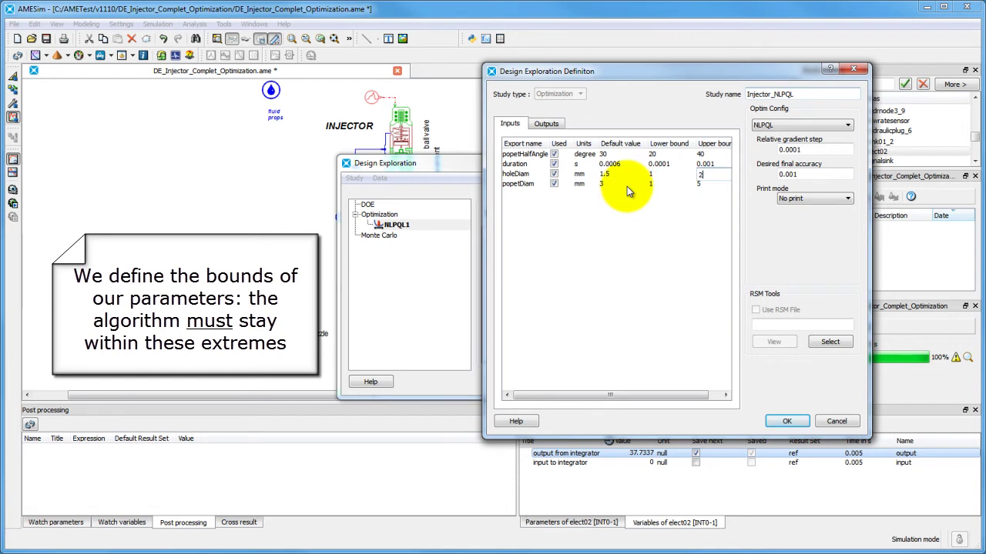
double_click(627, 186)
text(3.25)
key(Tab)
text(3)
key(Tab)
text(3.5)
key(Return)
Step: Make myObjective the objective, constrain diffPopetPopet to at least 0.2, and start the run
click(547, 125)
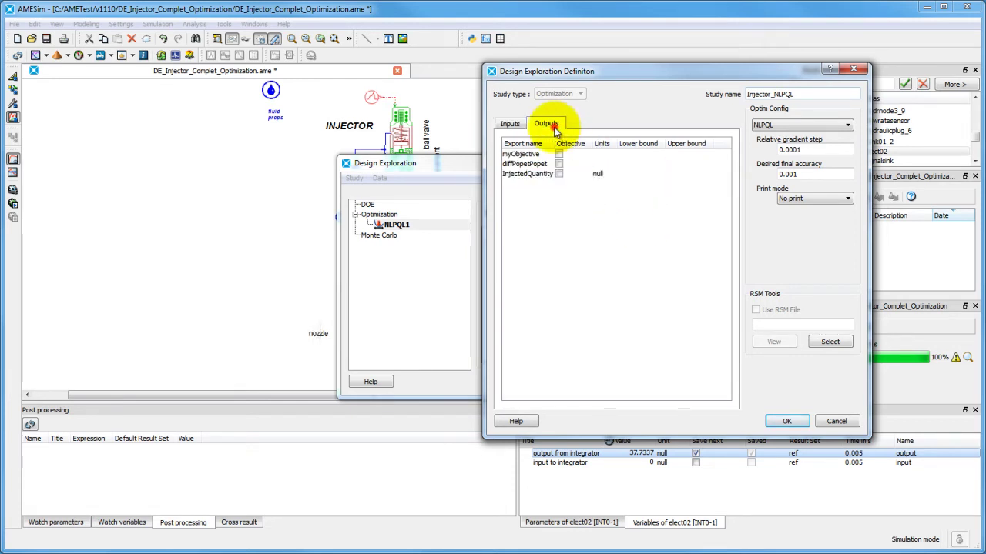
click(559, 154)
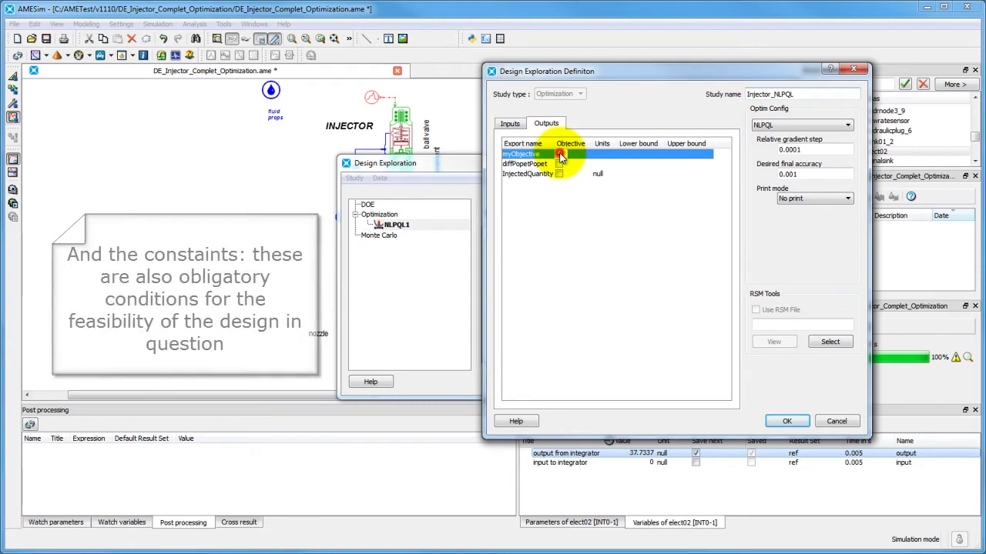
click(629, 164)
click(628, 163)
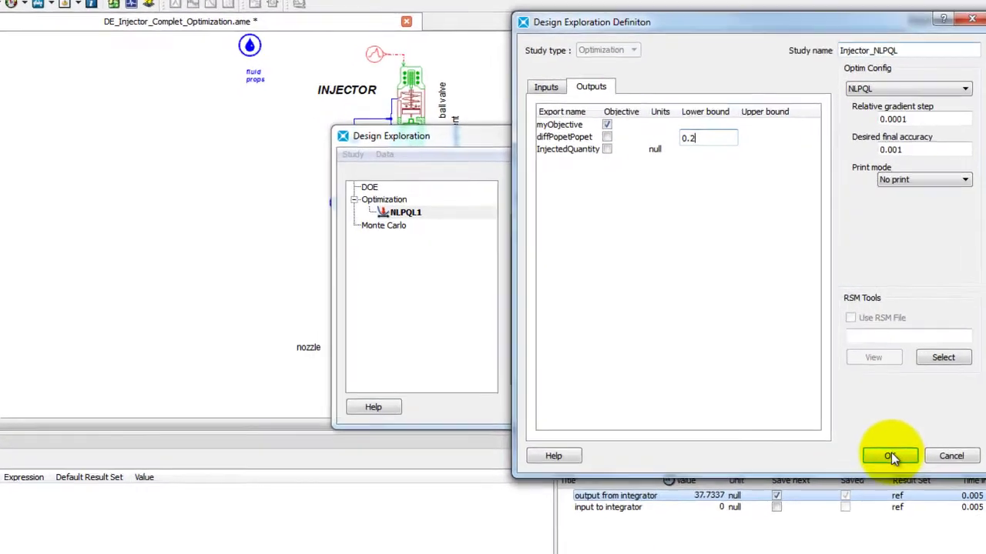
click(787, 421)
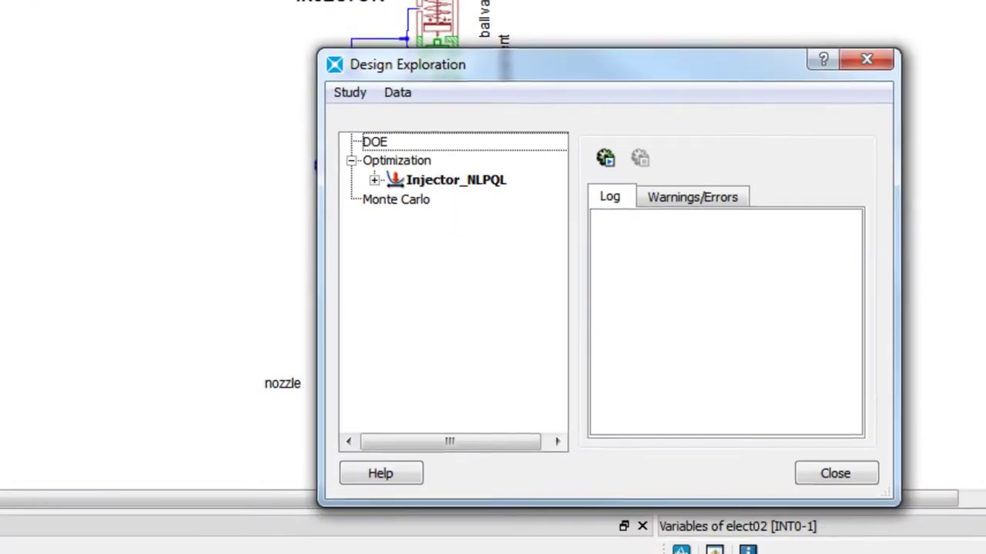
click(633, 144)
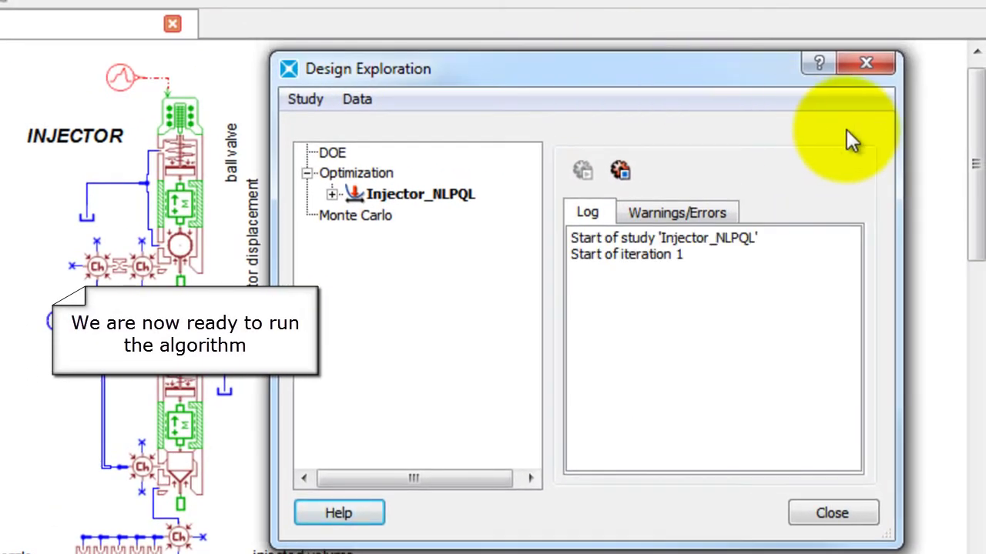
Step: Widen the Design Exploration window while Injector_NLPQL runs to completion after 13 iterations
drag(903, 141, 959, 158)
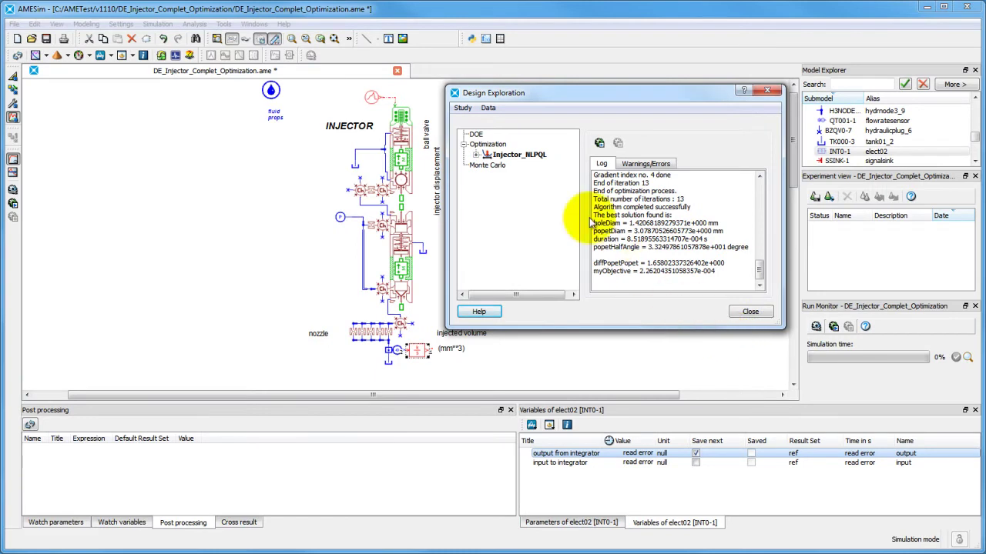
click(522, 154)
right_click(535, 156)
click(570, 209)
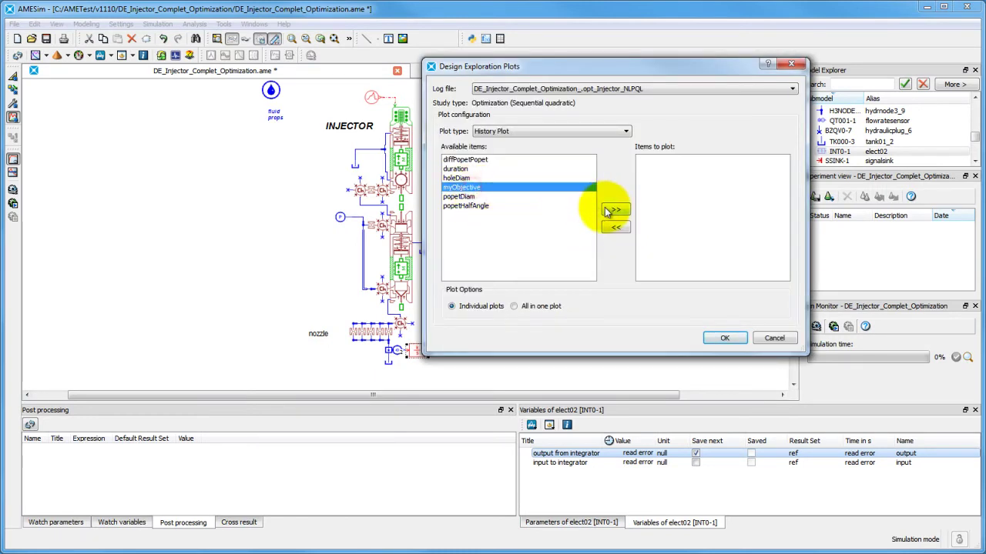
click(608, 210)
click(711, 339)
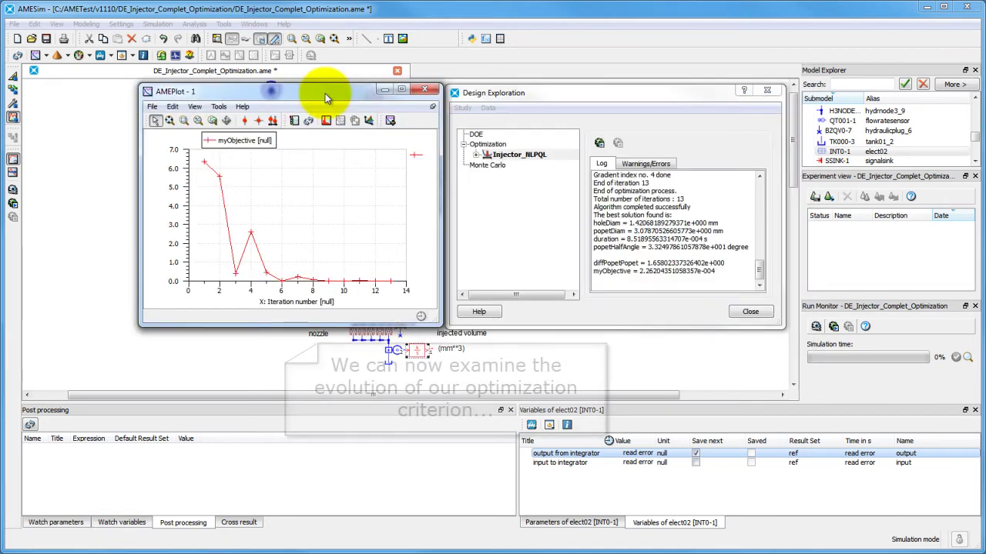
double_click(173, 171)
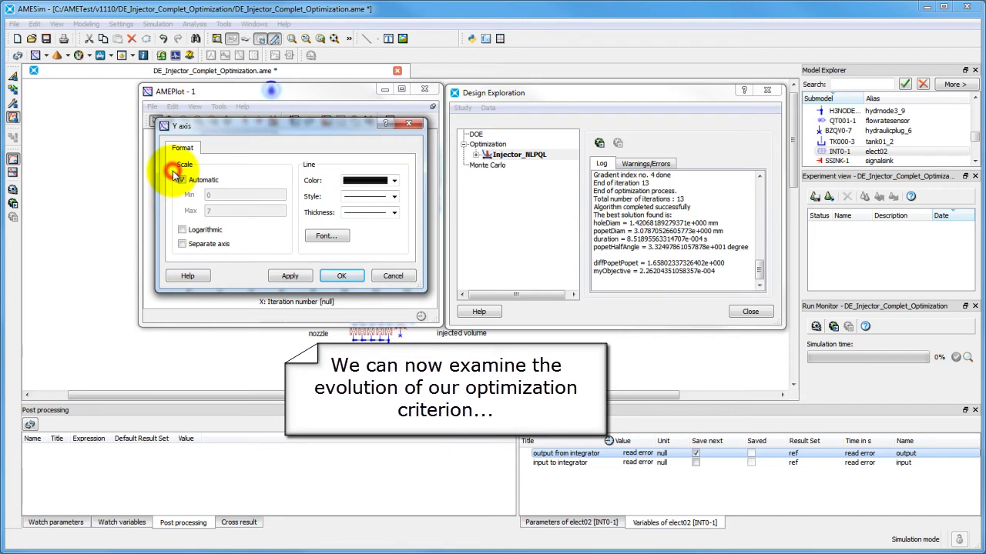
click(194, 230)
click(331, 276)
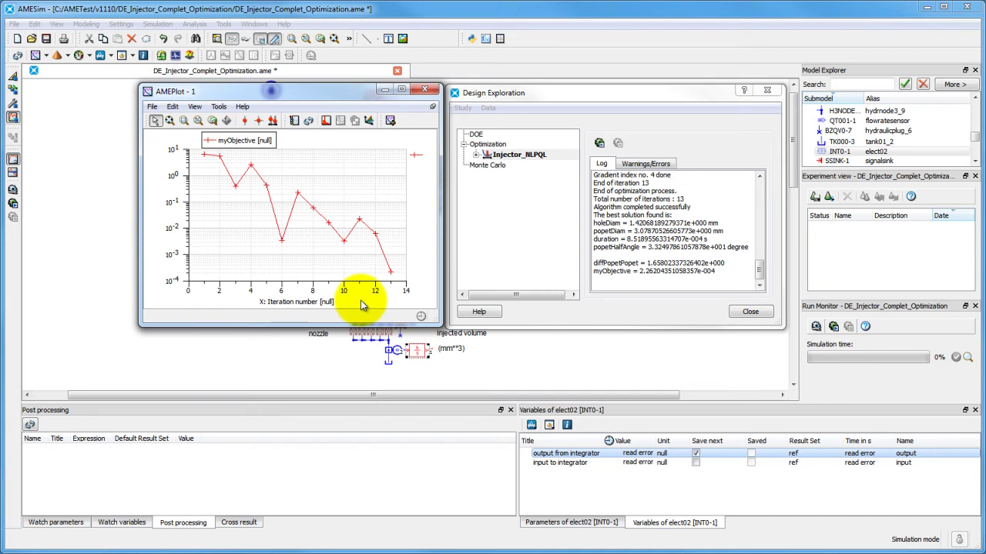
click(424, 90)
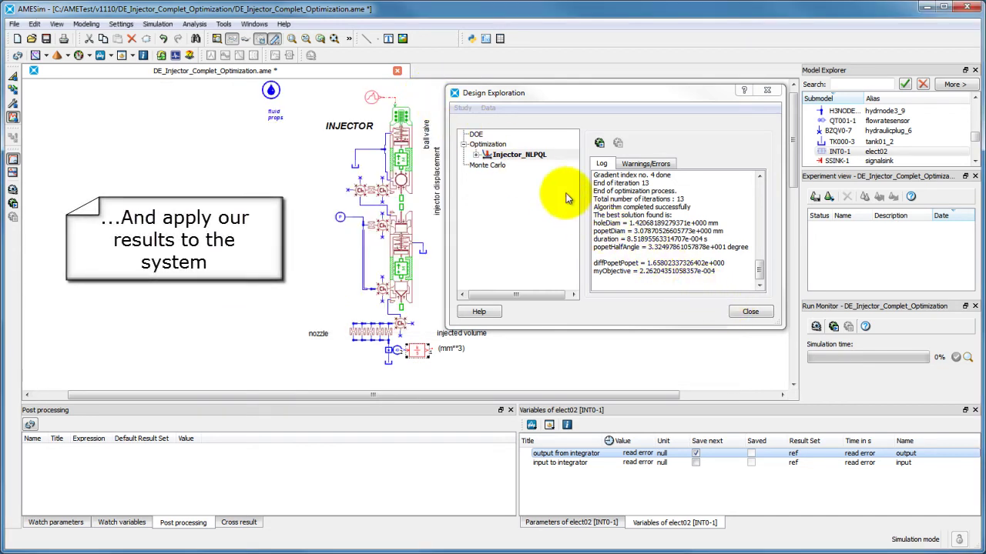
Step: Apply Injector_NLPQL's best results to the injector model and close Design Exploration
right_click(514, 154)
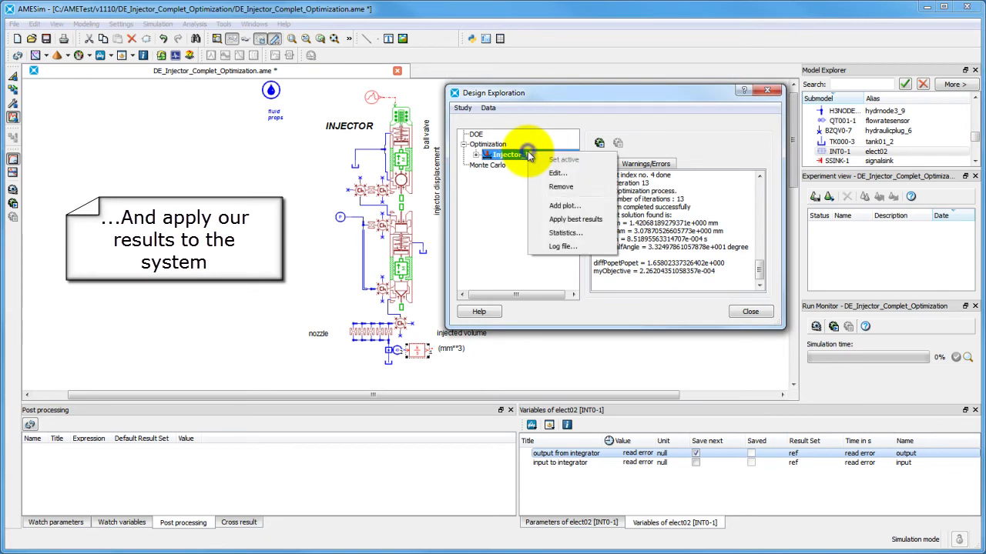
click(552, 221)
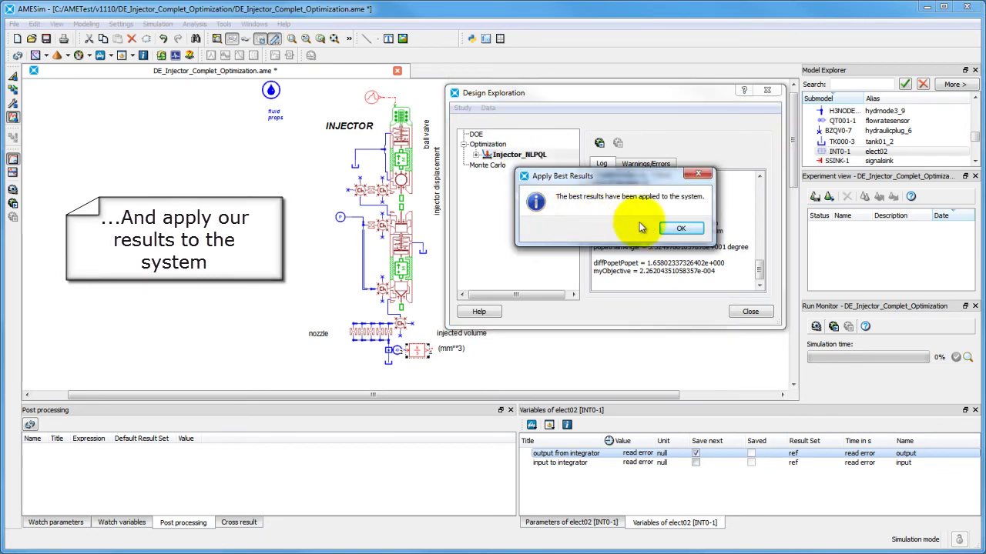
click(681, 228)
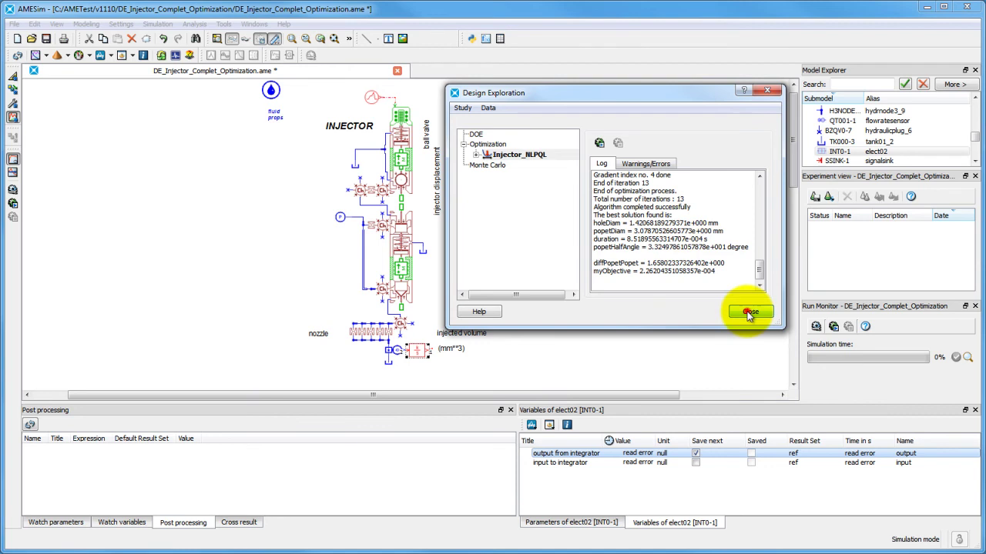
click(748, 312)
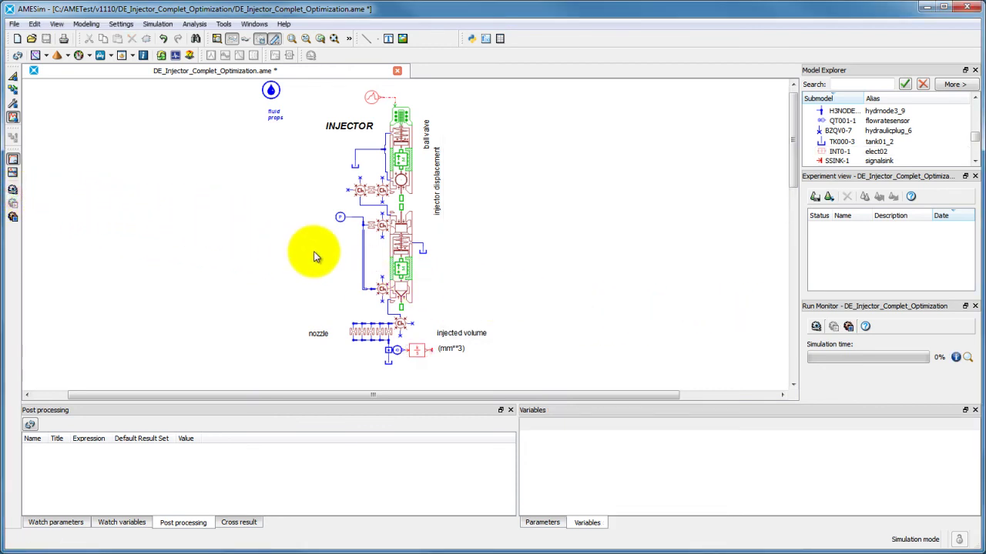
Step: Plot the integrator's injected volume output and zoom on its plateau at 50
click(416, 351)
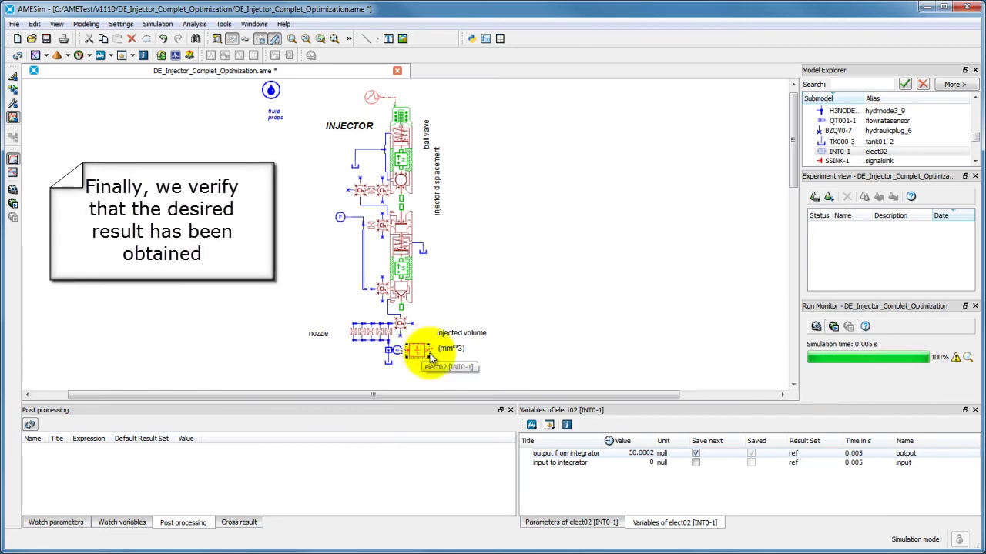
drag(567, 454, 556, 241)
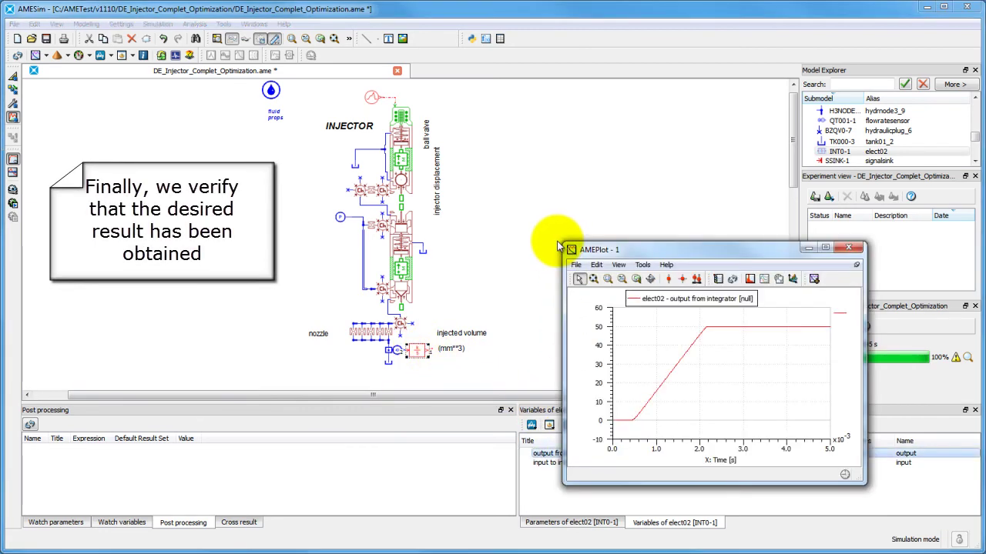
drag(658, 208, 585, 89)
click(523, 121)
drag(758, 214, 501, 156)
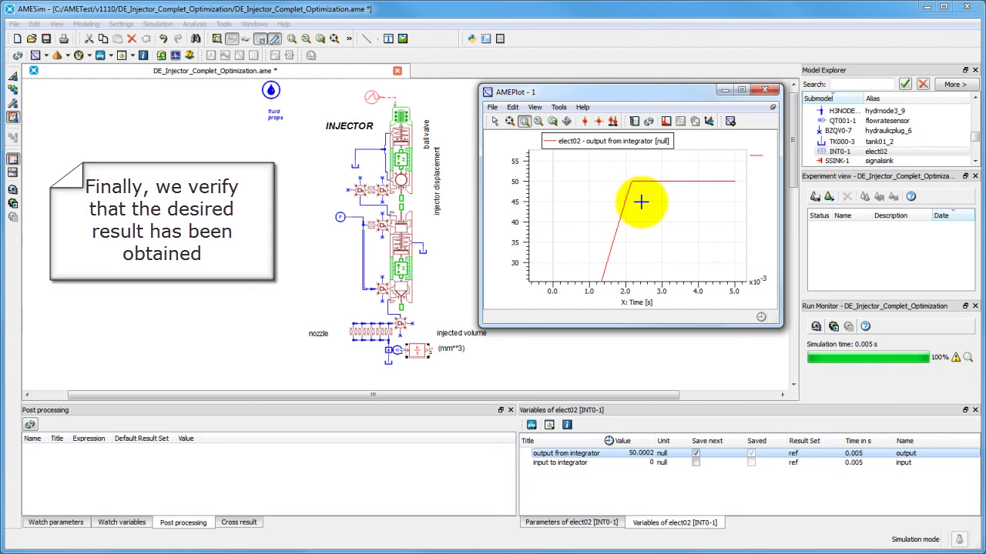